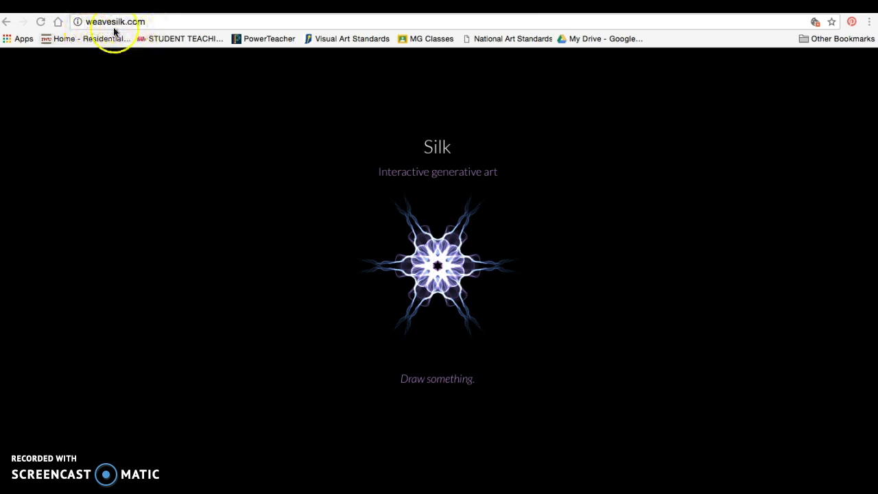
Reload the Silk page, enter the drawing canvas and draw a mirrored blue design across its middle
{"action": "left_click", "coordinate": [44, 23]}
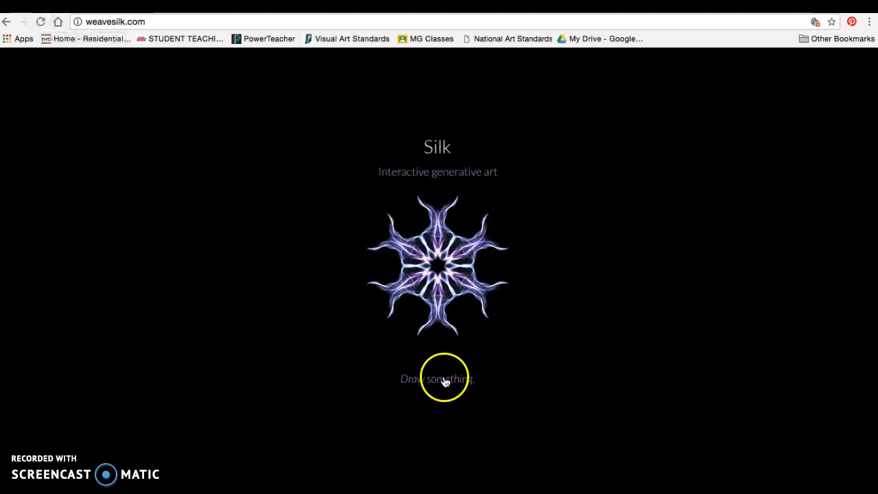
{"action": "left_click", "coordinate": [468, 388]}
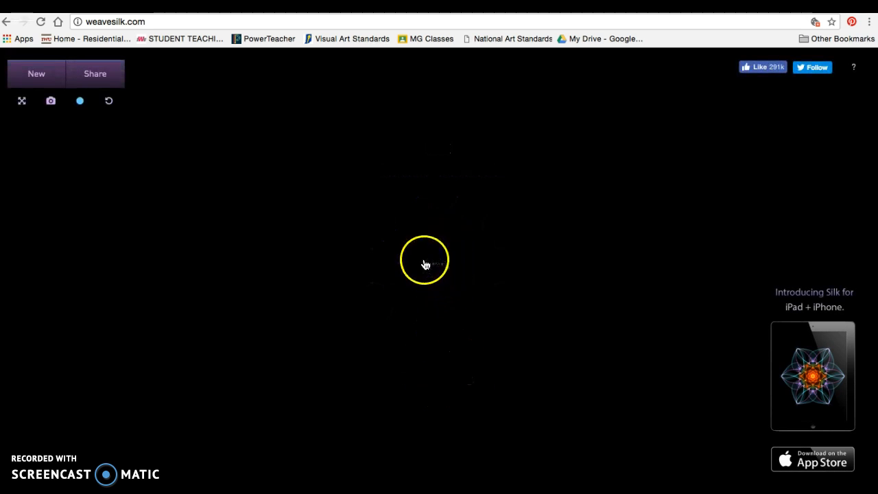
{"action": "mouse_move", "coordinate": [434, 258]}
{"action": "left_mouse_down"}
{"action": "mouse_move", "coordinate": [424, 231]}
{"action": "mouse_move", "coordinate": [374, 223]}
{"action": "mouse_move", "coordinate": [319, 293]}
{"action": "mouse_move", "coordinate": [281, 280]}
{"action": "mouse_move", "coordinate": [287, 198]}
{"action": "mouse_move", "coordinate": [342, 175]}
{"action": "mouse_move", "coordinate": [389, 236]}
{"action": "mouse_move", "coordinate": [370, 290]}
{"action": "mouse_move", "coordinate": [359, 295]}
{"action": "mouse_move", "coordinate": [429, 294]}
{"action": "mouse_move", "coordinate": [382, 351]}
{"action": "mouse_move", "coordinate": [290, 321]}
{"action": "mouse_move", "coordinate": [417, 164]}
{"action": "mouse_move", "coordinate": [287, 136]}
{"action": "mouse_move", "coordinate": [253, 222]}
{"action": "mouse_move", "coordinate": [213, 246]}
{"action": "mouse_move", "coordinate": [320, 270]}
{"action": "mouse_move", "coordinate": [256, 294]}
{"action": "mouse_move", "coordinate": [265, 293]}
{"action": "mouse_move", "coordinate": [397, 454]}
{"action": "mouse_move", "coordinate": [318, 426]}
{"action": "mouse_move", "coordinate": [361, 247]}
{"action": "left_mouse_up"}
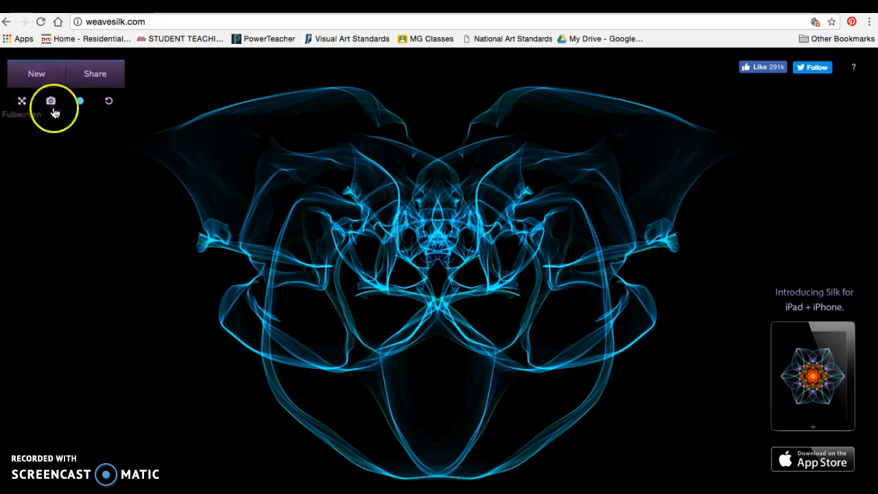
Start a new blank drawing and set it to 6-fold rotational symmetry
{"action": "left_click", "coordinate": [45, 77]}
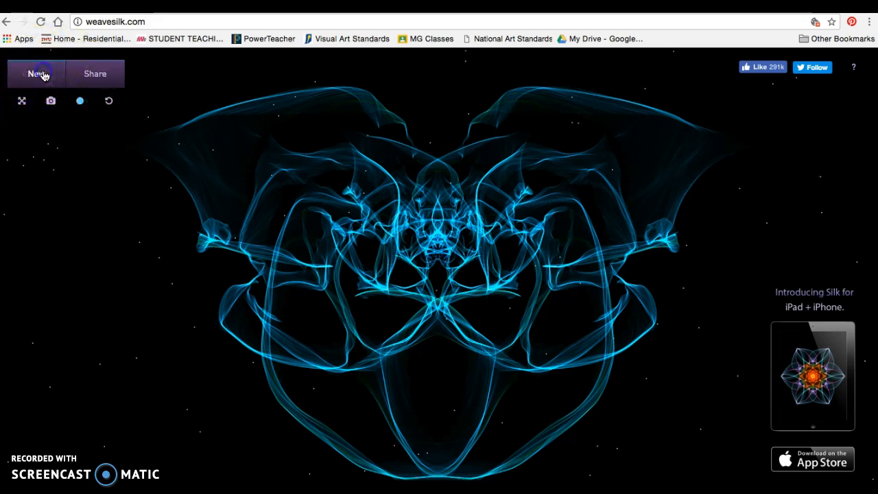
{"action": "left_click", "coordinate": [80, 103]}
{"action": "left_click_drag", "start_coordinate": [51, 138], "coordinate": [67, 221]}
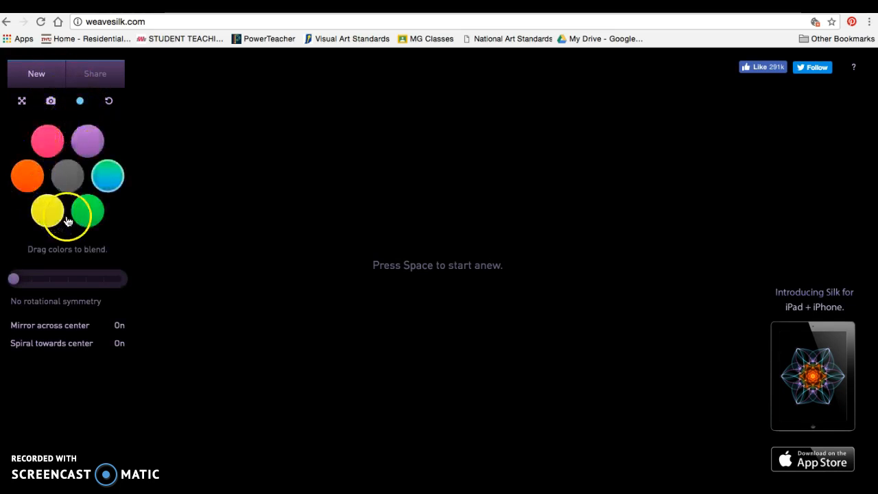
{"action": "mouse_move", "coordinate": [15, 278]}
{"action": "left_mouse_down"}
{"action": "mouse_move", "coordinate": [109, 281]}
{"action": "mouse_move", "coordinate": [18, 284]}
{"action": "left_mouse_up"}
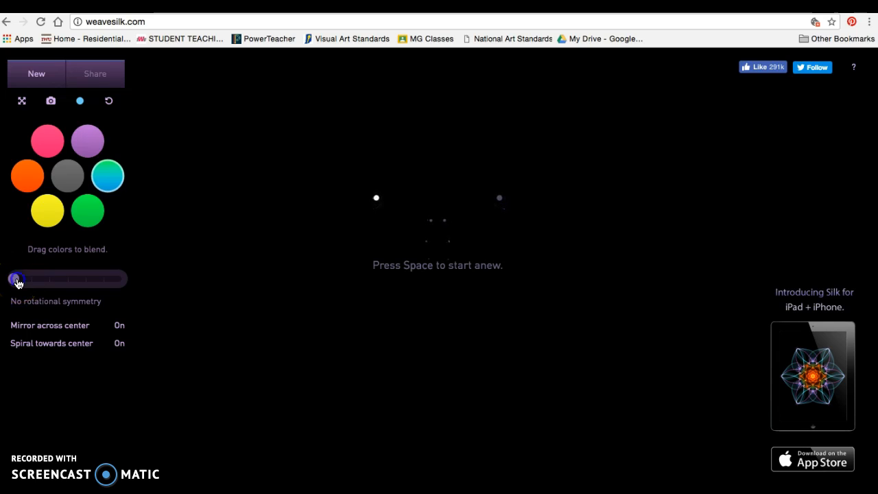
{"action": "left_click_drag", "start_coordinate": [23, 283], "coordinate": [101, 286]}
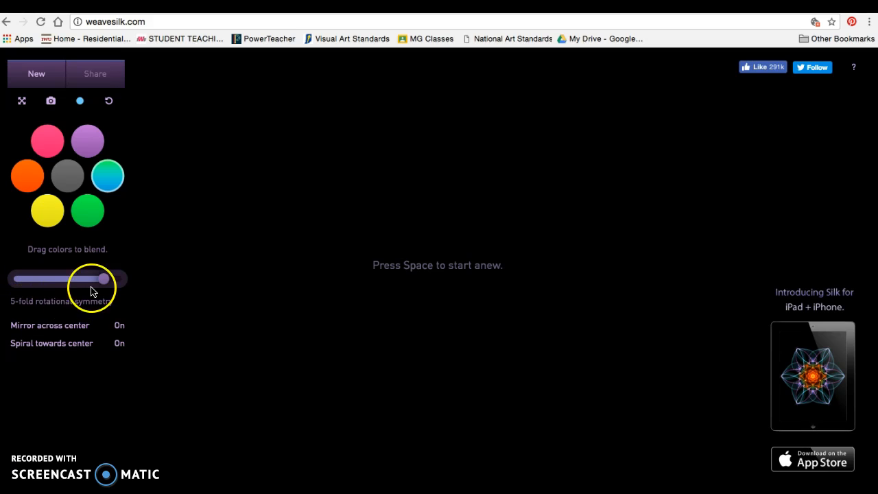
{"action": "left_click_drag", "start_coordinate": [104, 284], "coordinate": [122, 278]}
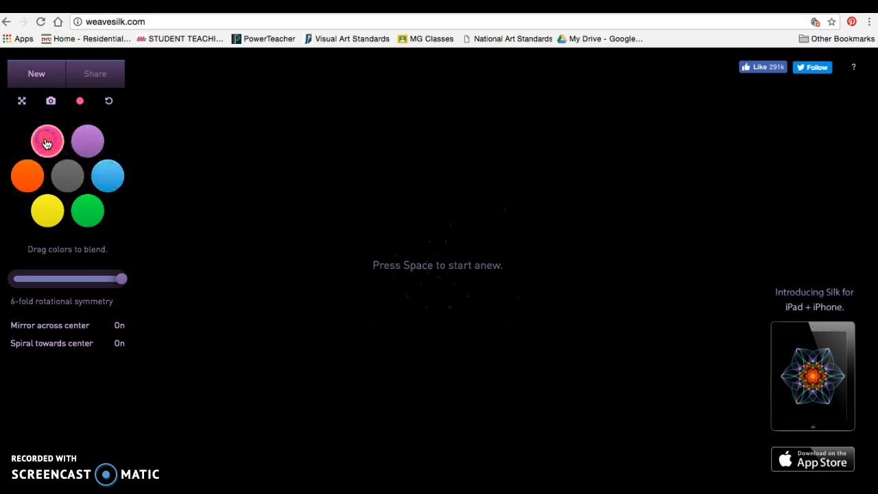
Draw a pink radial flower outward from the canvas centre and layer blue strokes over and around it
{"action": "mouse_move", "coordinate": [430, 259]}
{"action": "left_mouse_down"}
{"action": "mouse_move", "coordinate": [346, 205]}
{"action": "mouse_move", "coordinate": [382, 171]}
{"action": "mouse_move", "coordinate": [316, 180]}
{"action": "left_mouse_up"}
{"action": "left_click", "coordinate": [114, 177]}
{"action": "mouse_move", "coordinate": [288, 114]}
{"action": "left_mouse_down"}
{"action": "mouse_move", "coordinate": [266, 123]}
{"action": "mouse_move", "coordinate": [330, 131]}
{"action": "mouse_move", "coordinate": [377, 223]}
{"action": "left_mouse_up"}
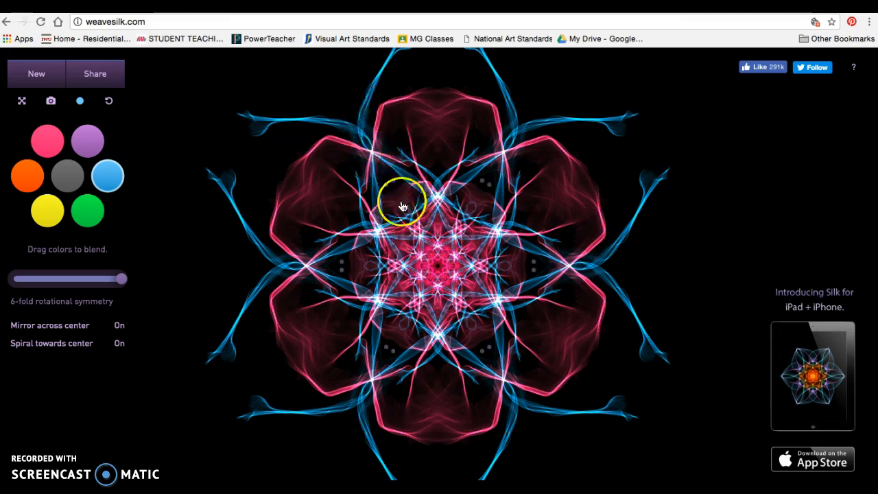
{"action": "mouse_move", "coordinate": [503, 113]}
{"action": "left_mouse_down"}
{"action": "mouse_move", "coordinate": [522, 88]}
{"action": "mouse_move", "coordinate": [450, 232]}
{"action": "mouse_move", "coordinate": [439, 201]}
{"action": "mouse_move", "coordinate": [436, 119]}
{"action": "mouse_move", "coordinate": [436, 238]}
{"action": "mouse_move", "coordinate": [594, 178]}
{"action": "mouse_move", "coordinate": [492, 234]}
{"action": "left_mouse_up"}
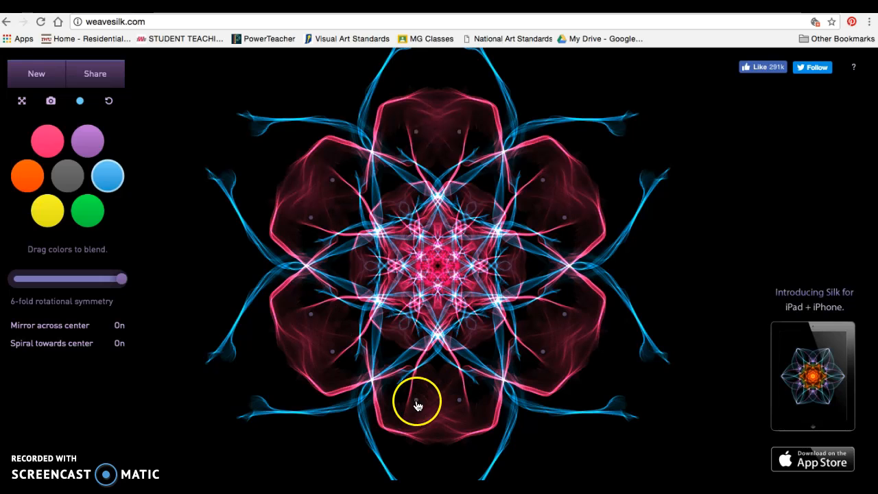
{"action": "mouse_move", "coordinate": [346, 319]}
{"action": "left_mouse_down"}
{"action": "mouse_move", "coordinate": [291, 244]}
{"action": "mouse_move", "coordinate": [363, 174]}
{"action": "mouse_move", "coordinate": [443, 163]}
{"action": "mouse_move", "coordinate": [480, 189]}
{"action": "mouse_move", "coordinate": [514, 259]}
{"action": "left_mouse_up"}
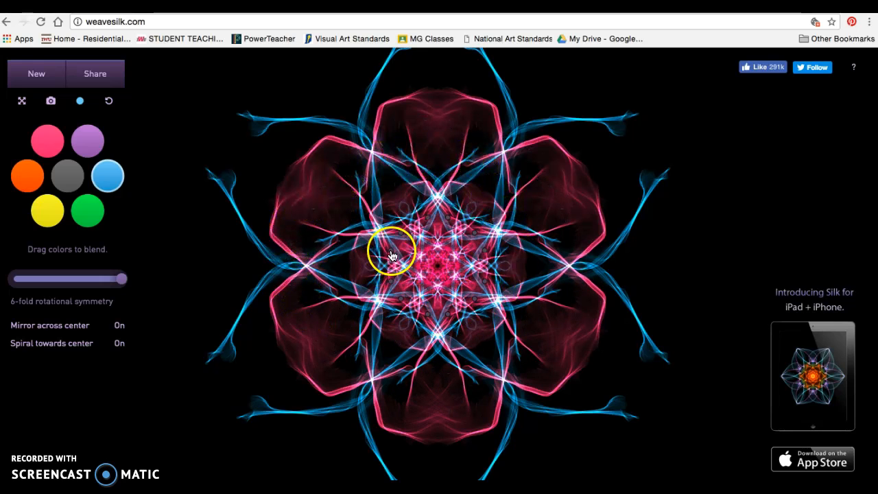
Add orange curls around the flower and green leaf shapes and spikes radiating through it
{"action": "left_click", "coordinate": [36, 185]}
{"action": "mouse_move", "coordinate": [224, 174]}
{"action": "left_mouse_down"}
{"action": "mouse_move", "coordinate": [195, 134]}
{"action": "mouse_move", "coordinate": [234, 137]}
{"action": "mouse_move", "coordinate": [263, 184]}
{"action": "mouse_move", "coordinate": [228, 230]}
{"action": "left_mouse_up"}
{"action": "left_click", "coordinate": [96, 218]}
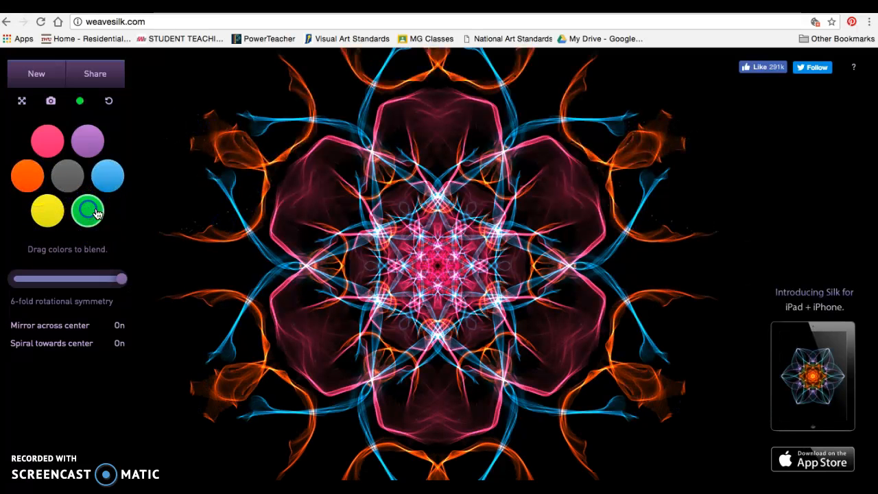
{"action": "mouse_move", "coordinate": [165, 260]}
{"action": "left_mouse_down"}
{"action": "mouse_move", "coordinate": [296, 251]}
{"action": "mouse_move", "coordinate": [290, 190]}
{"action": "left_mouse_up"}
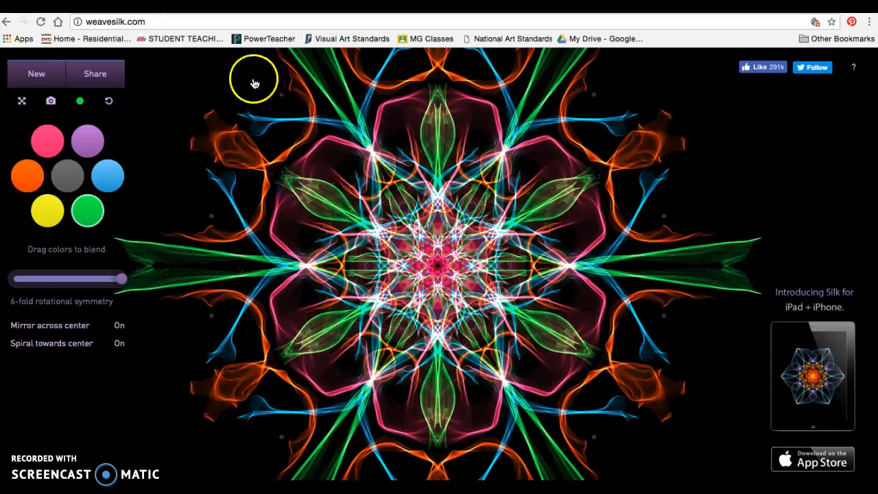
Add short blue strokes near the outer edge of the multicoloured design
{"action": "left_click", "coordinate": [112, 176]}
{"action": "left_click_drag", "start_coordinate": [170, 186], "coordinate": [197, 195]}
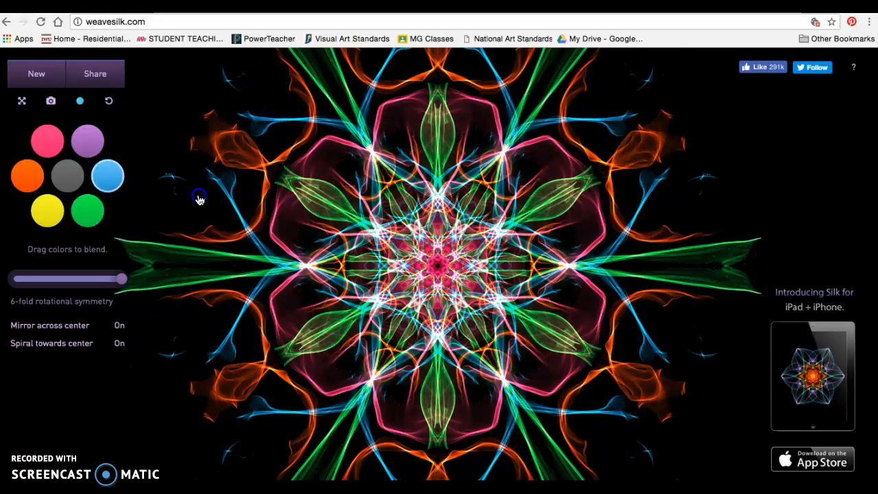
{"action": "left_click_drag", "start_coordinate": [416, 262], "coordinate": [426, 277]}
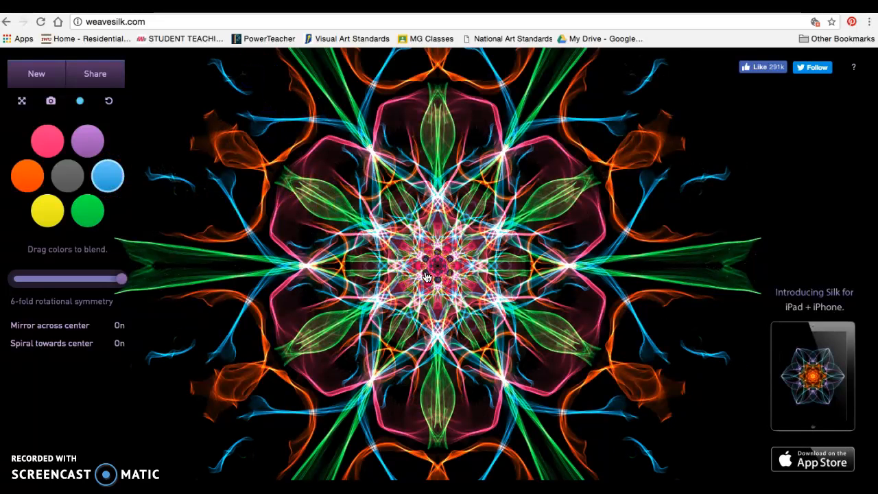
{"action": "left_click", "coordinate": [234, 205]}
Start a new drawing with blue petals radiating from the centre and purple strokes among and beyond them
{"action": "left_click", "coordinate": [41, 84]}
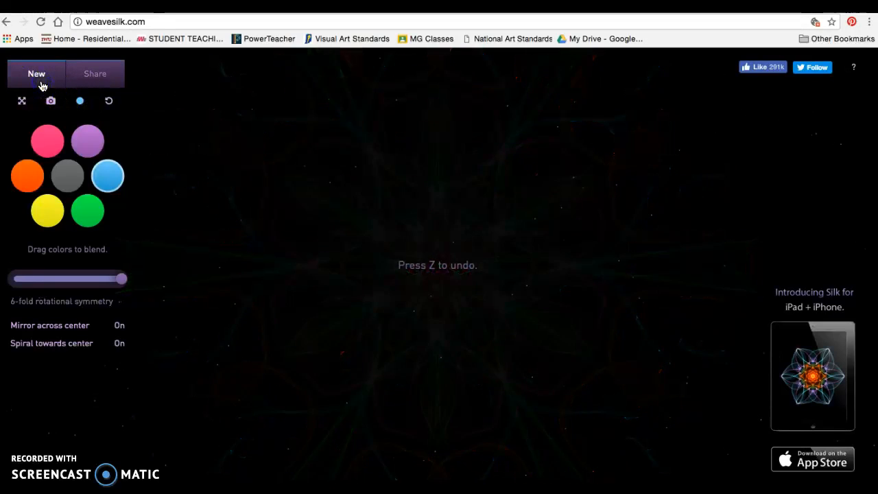
{"action": "mouse_move", "coordinate": [337, 202]}
{"action": "left_mouse_down"}
{"action": "mouse_move", "coordinate": [451, 258]}
{"action": "mouse_move", "coordinate": [420, 171]}
{"action": "mouse_move", "coordinate": [163, 171]}
{"action": "mouse_move", "coordinate": [86, 163]}
{"action": "mouse_move", "coordinate": [73, 137]}
{"action": "mouse_move", "coordinate": [300, 179]}
{"action": "mouse_move", "coordinate": [230, 151]}
{"action": "mouse_move", "coordinate": [277, 168]}
{"action": "mouse_move", "coordinate": [314, 241]}
{"action": "mouse_move", "coordinate": [209, 210]}
{"action": "left_mouse_up"}
{"action": "left_click", "coordinate": [84, 144]}
Add orange spikes radiating through and beyond the blue petals
{"action": "left_click", "coordinate": [28, 177]}
{"action": "left_click", "coordinate": [281, 264]}
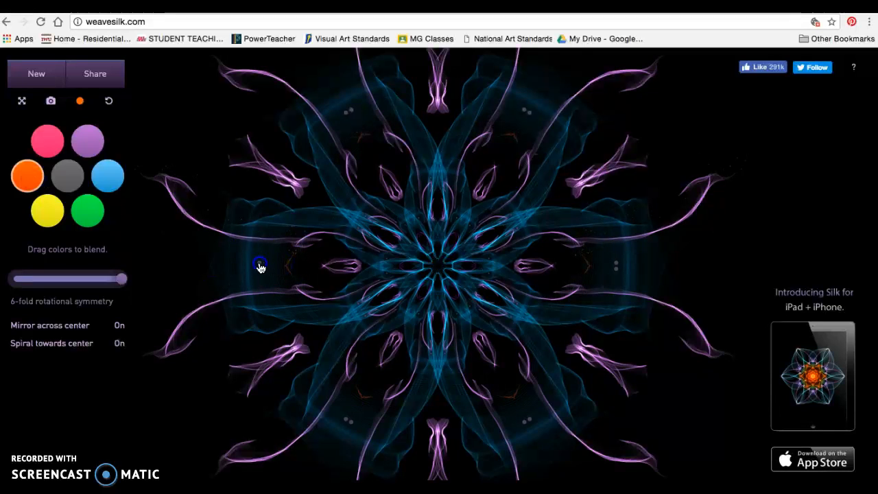
{"action": "left_click_drag", "start_coordinate": [260, 267], "coordinate": [200, 267]}
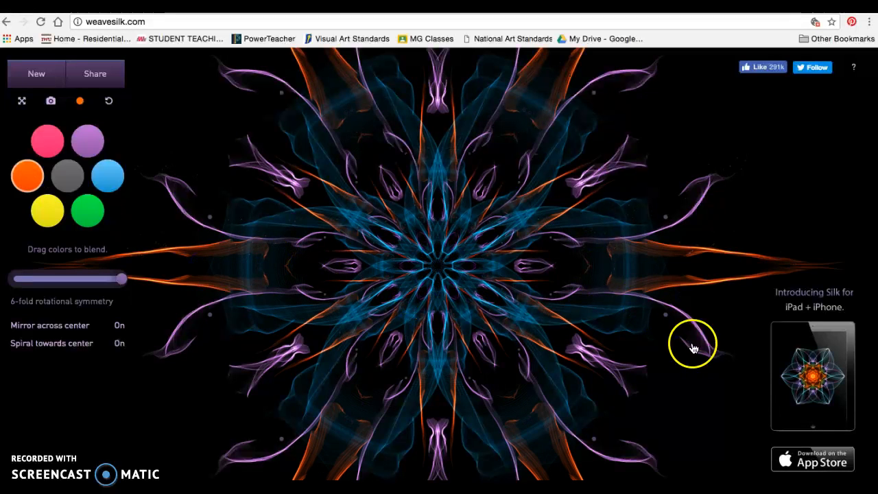
{"action": "left_click", "coordinate": [669, 398]}
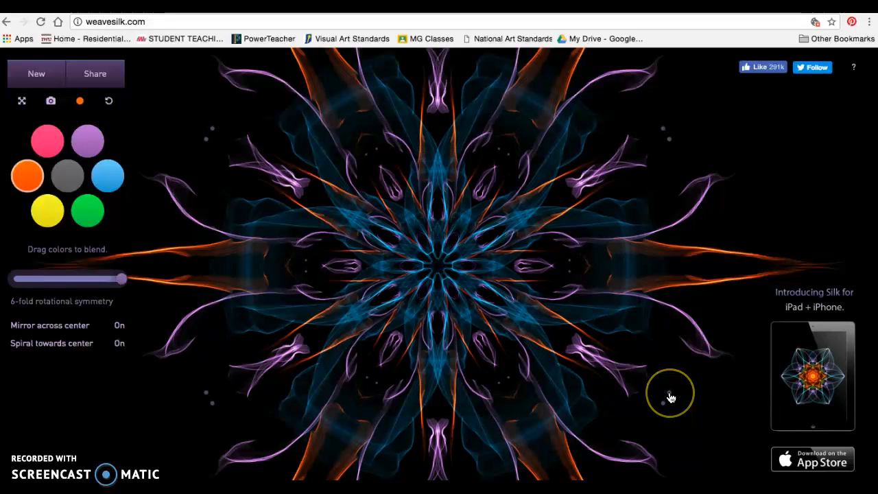
{"action": "left_click", "coordinate": [656, 339]}
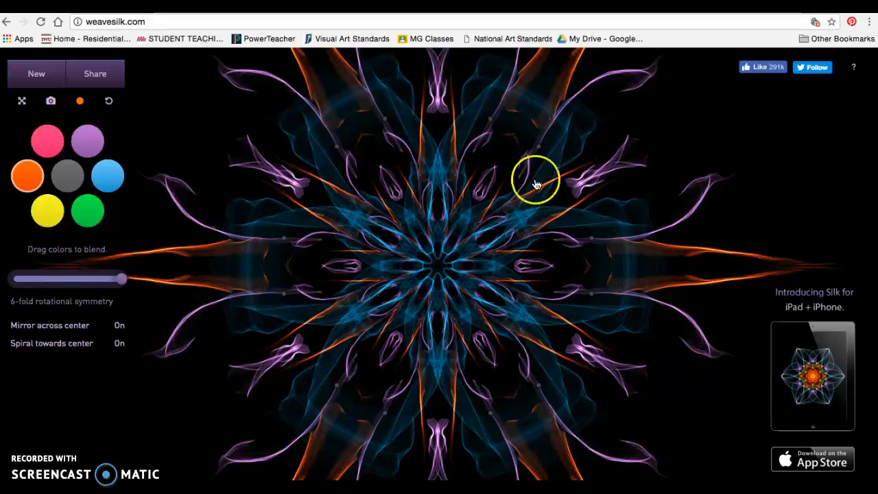
Take a snapshot of the design and save it as a PNG named with the teacher's name and "radial design", replacing the existing file
{"action": "left_click", "coordinate": [52, 101]}
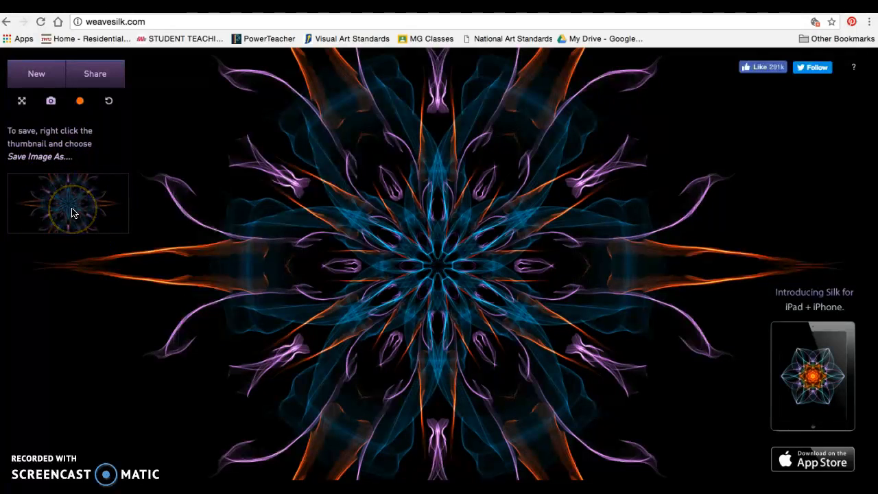
{"action": "right_click", "coordinate": [73, 213]}
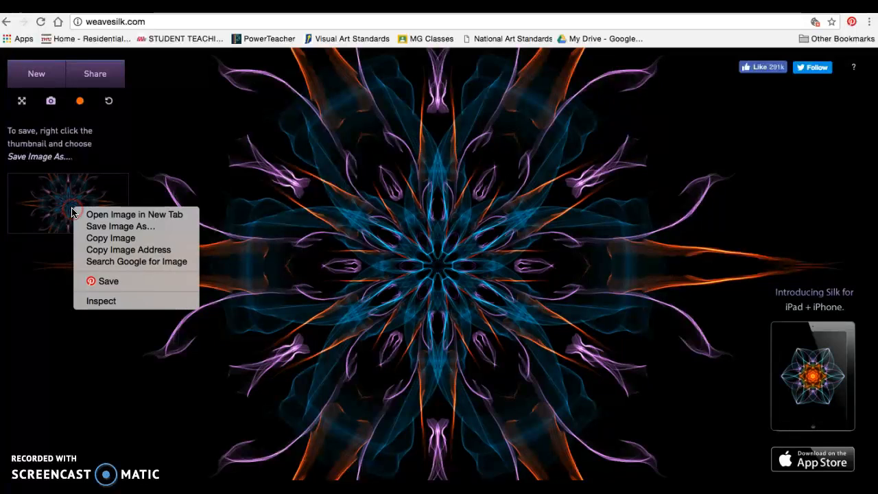
{"action": "left_click", "coordinate": [108, 226]}
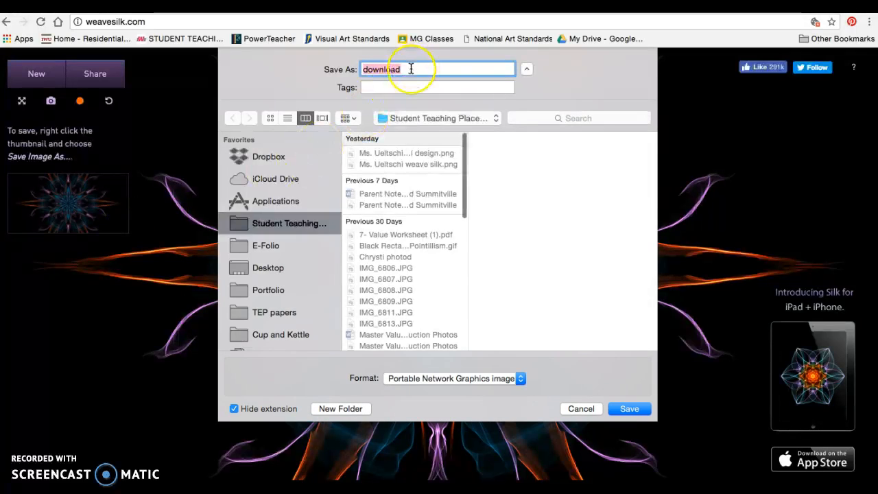
{"action": "type", "text": "Ms. Ueltschi"}
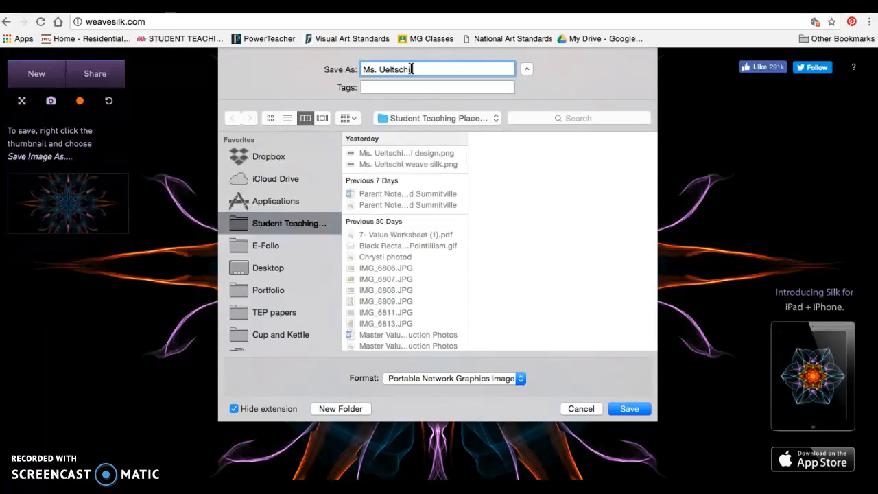
{"action": "type", "text": " radial design"}
{"action": "left_click", "coordinate": [723, 203]}
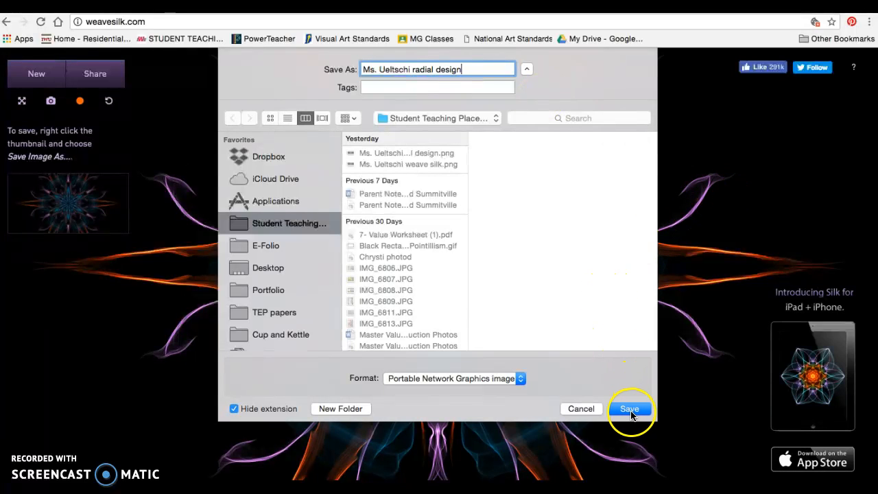
{"action": "left_click", "coordinate": [629, 410]}
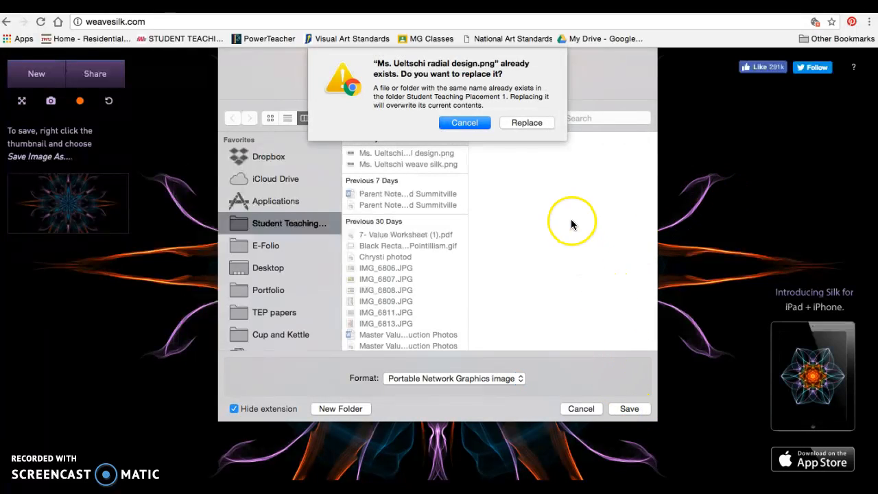
{"action": "left_click", "coordinate": [527, 124]}
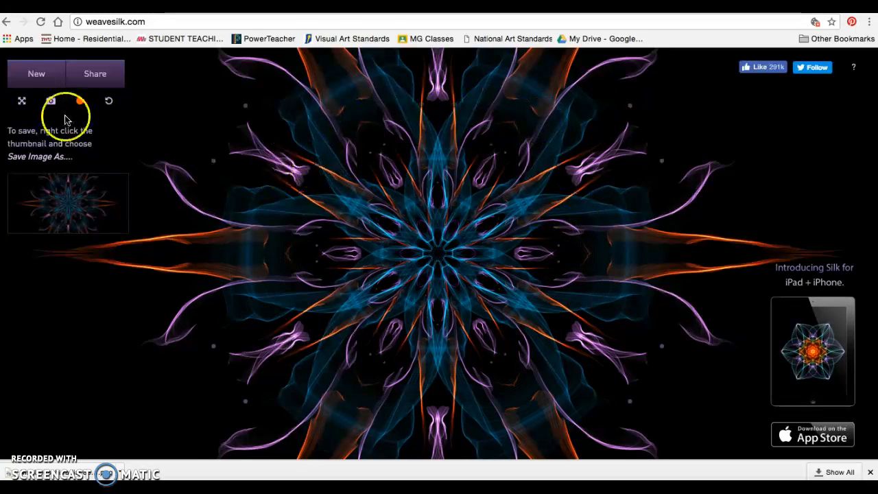
Start another drawing with orange arcs and rays around the centre, adding grey strokes radiating outward
{"action": "left_click", "coordinate": [59, 81]}
{"action": "mouse_move", "coordinate": [413, 116]}
{"action": "left_mouse_down"}
{"action": "mouse_move", "coordinate": [366, 180]}
{"action": "mouse_move", "coordinate": [261, 116]}
{"action": "mouse_move", "coordinate": [303, 186]}
{"action": "left_mouse_up"}
{"action": "left_click", "coordinate": [77, 178]}
{"action": "mouse_move", "coordinate": [447, 262]}
{"action": "left_mouse_down"}
{"action": "mouse_move", "coordinate": [239, 176]}
{"action": "mouse_move", "coordinate": [226, 269]}
{"action": "left_mouse_up"}
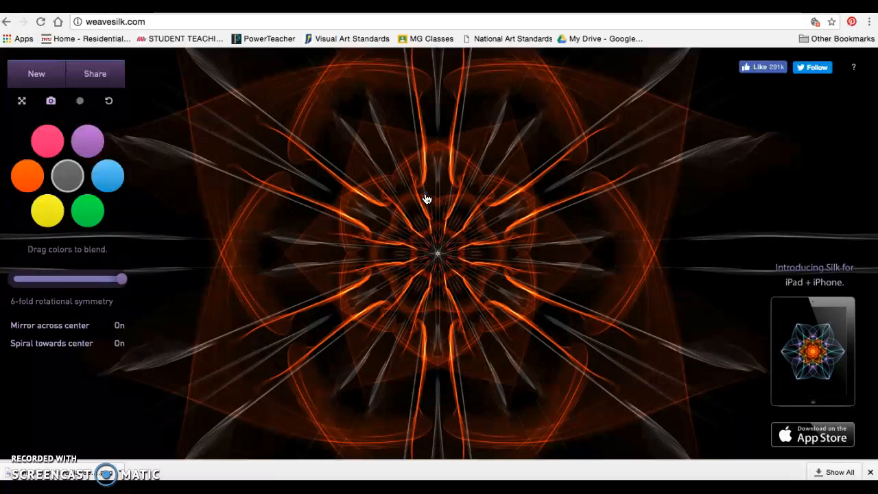
{"action": "left_click_drag", "start_coordinate": [439, 209], "coordinate": [450, 230]}
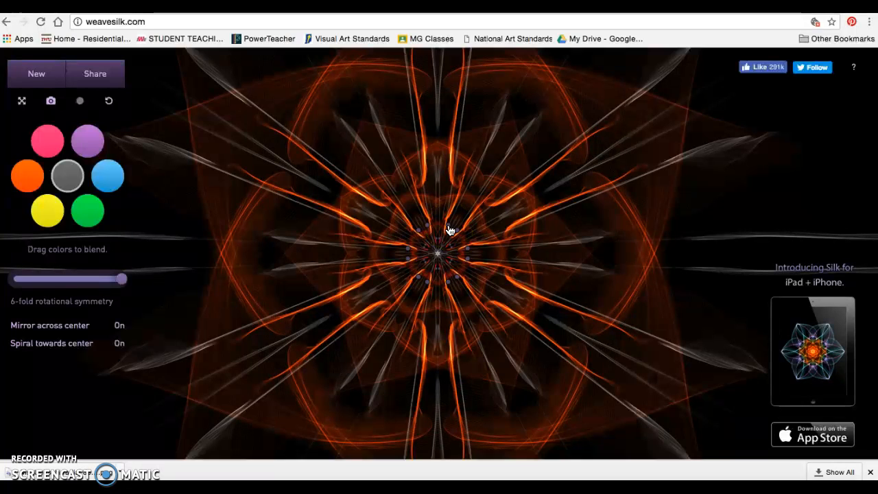